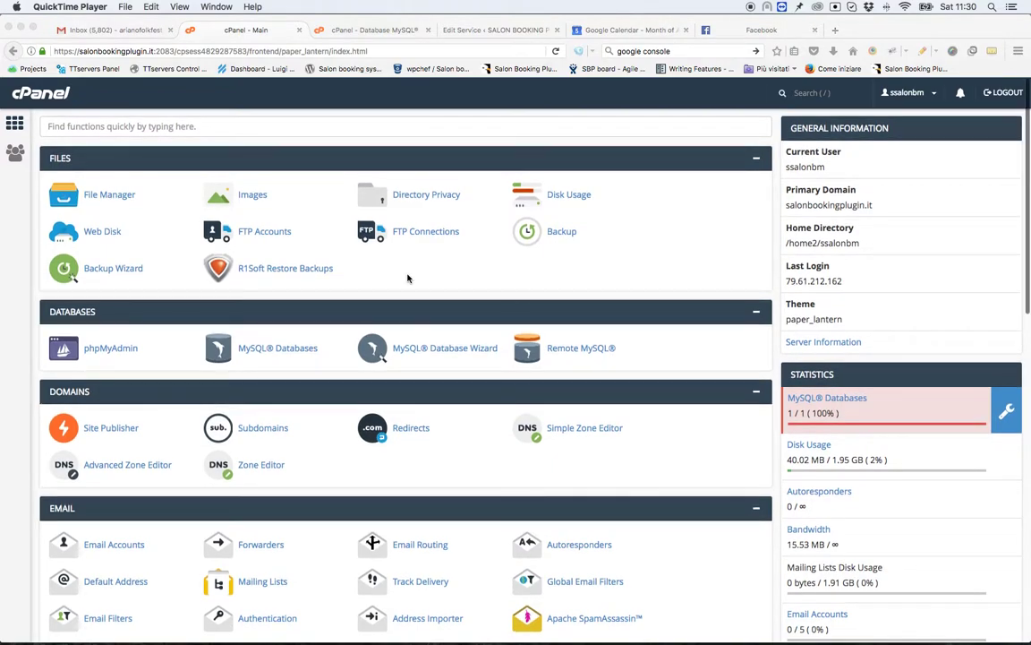
# Open cPanel Cron Jobs and inspect the every-minute wget job calling sln_sync_from_google_calendar.
pyautogui.scroll(-5, 407, 279)
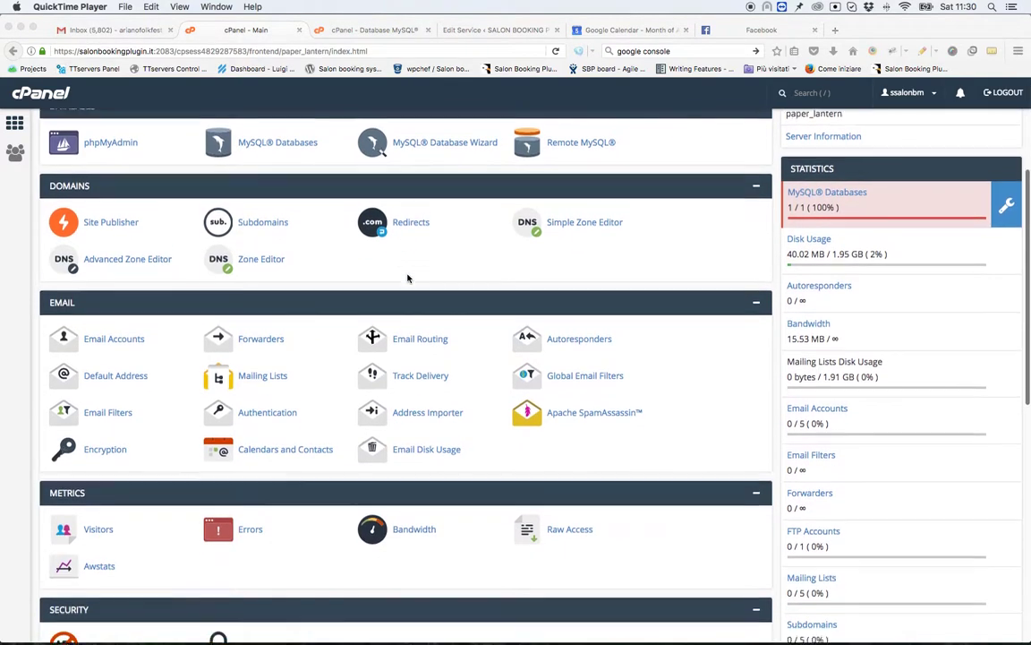
pyautogui.scroll(-5, 407, 278)
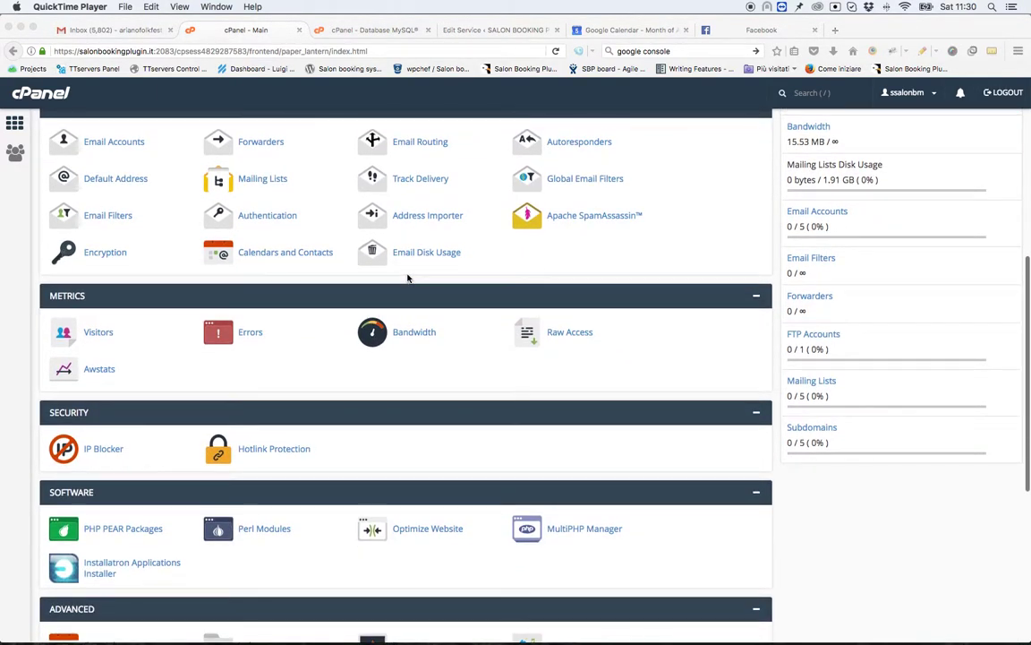
pyautogui.scroll(-6, 408, 279)
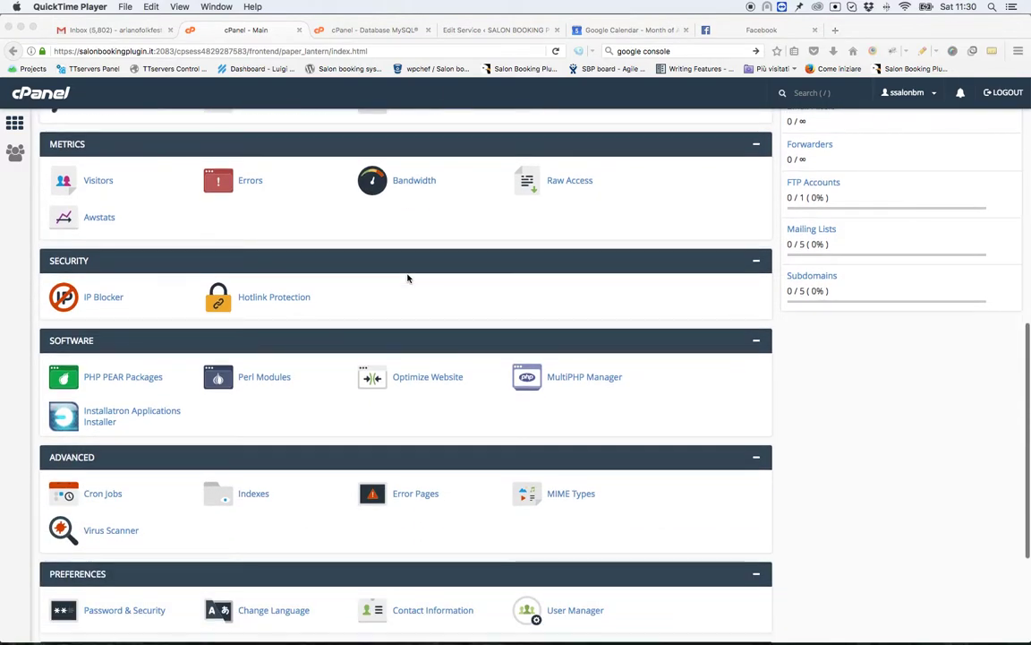
pyautogui.click(161, 426)
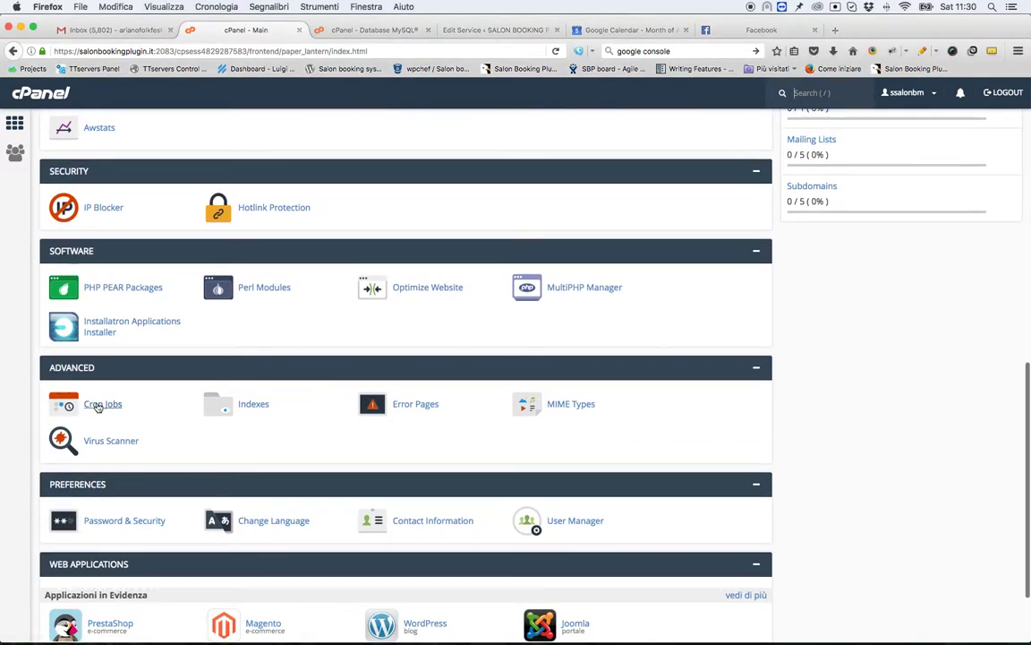
pyautogui.click(98, 406)
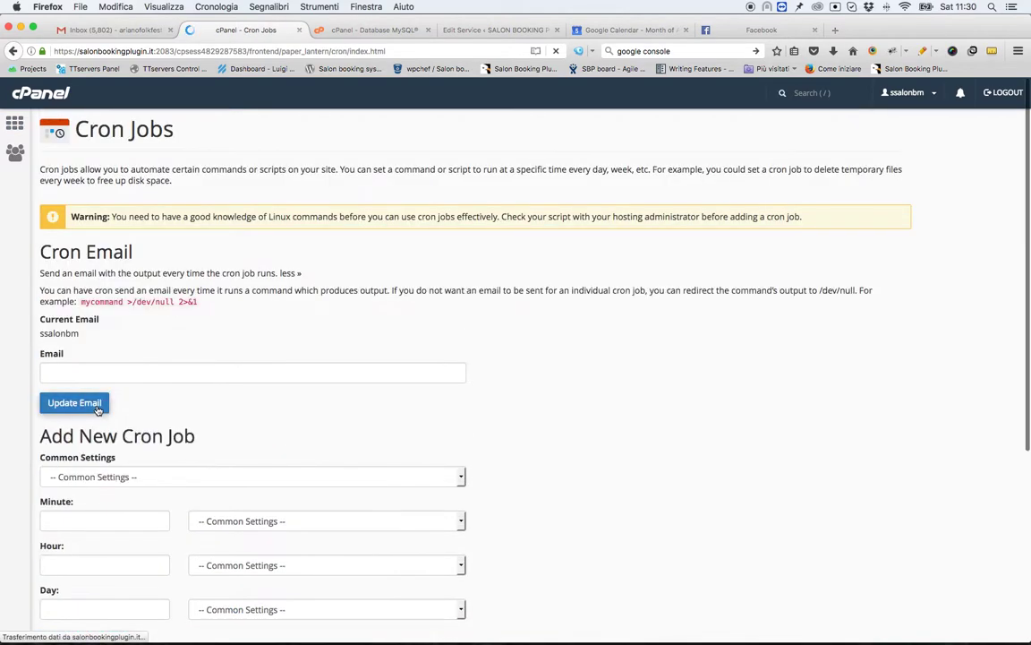
pyautogui.scroll(-8, 237, 259)
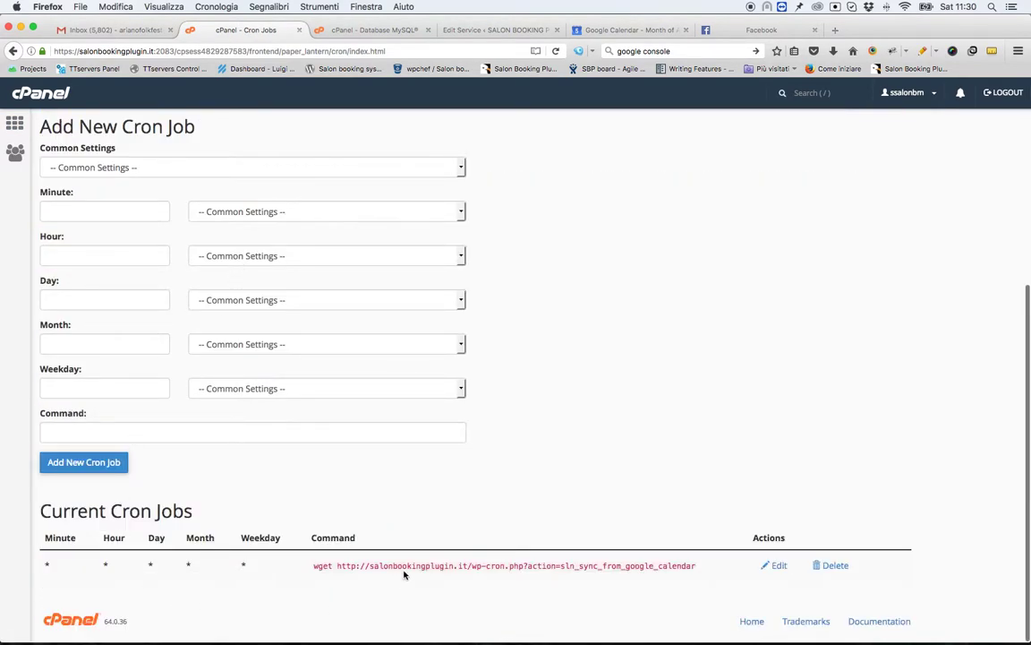
pyautogui.moveTo(310, 564); pyautogui.dragTo(283, 567)
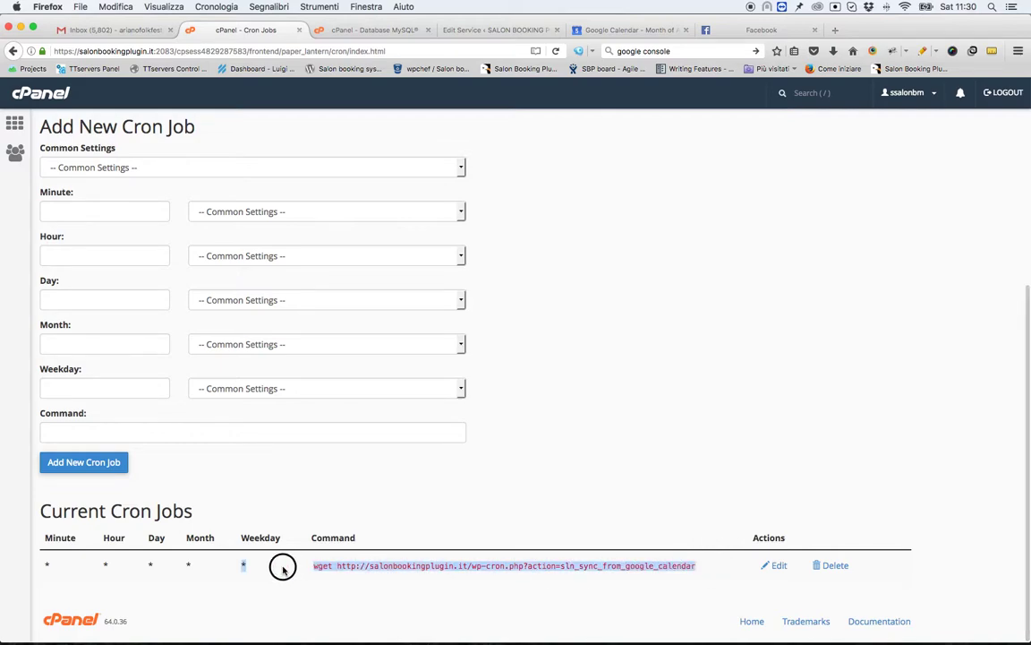
pyautogui.click(348, 580)
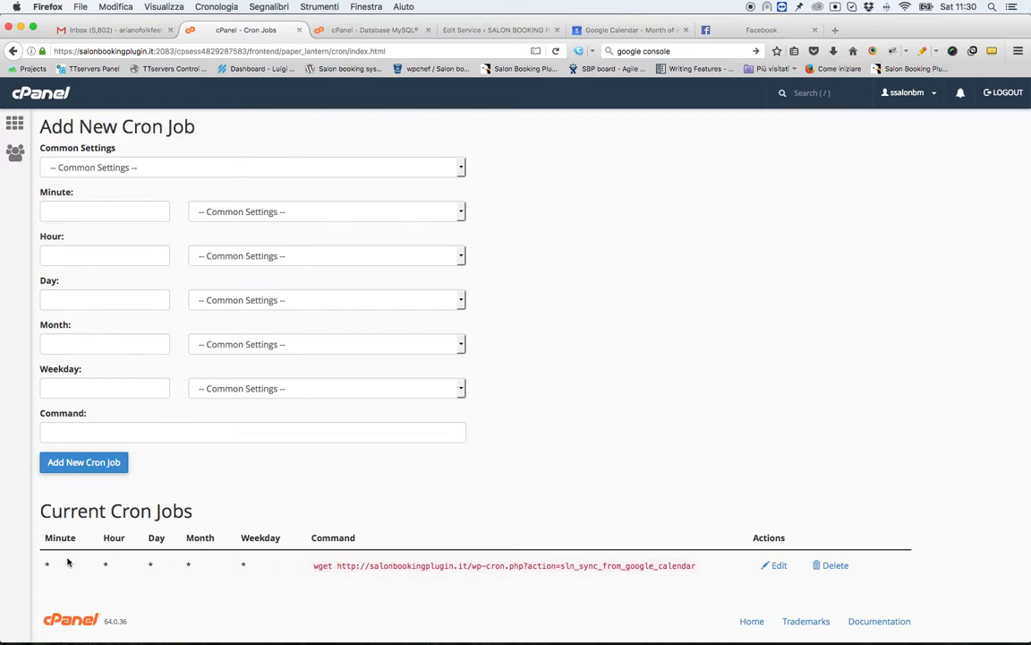
pyautogui.moveTo(695, 565); pyautogui.dragTo(338, 565)
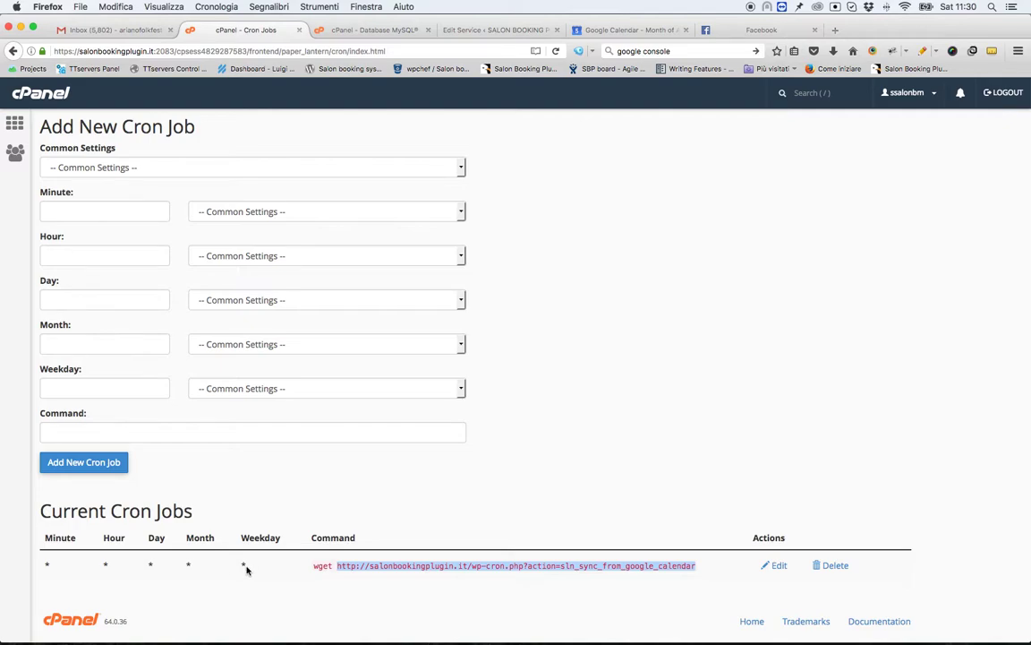
pyautogui.click(457, 568)
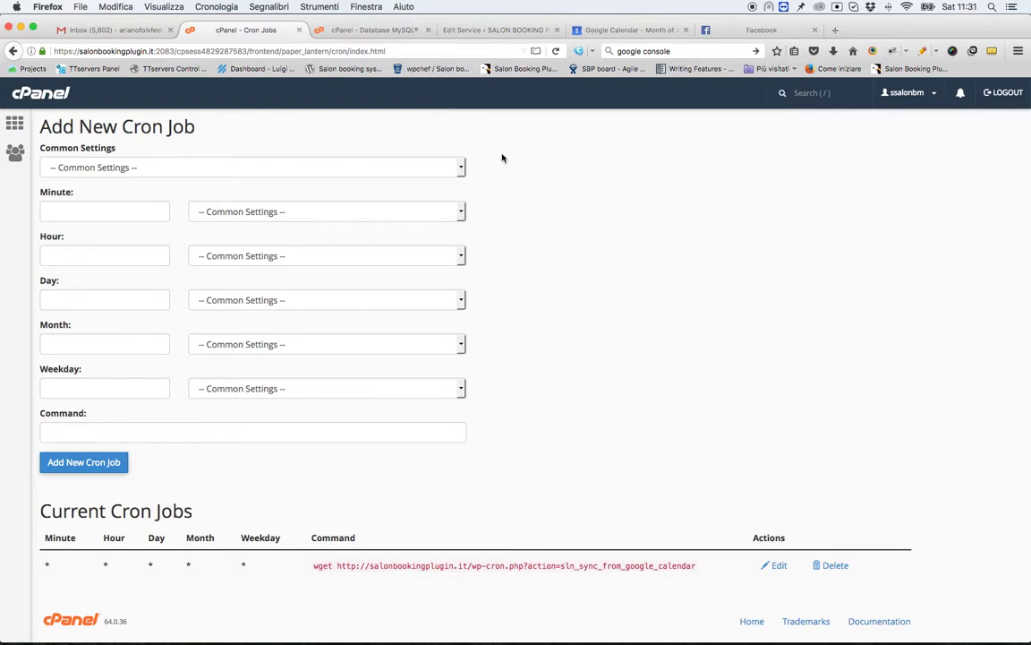
# Confirm Salon Booking's Google Calendar sync is enabled, then view August 2017 in Google Calendar.
pyautogui.click(469, 31)
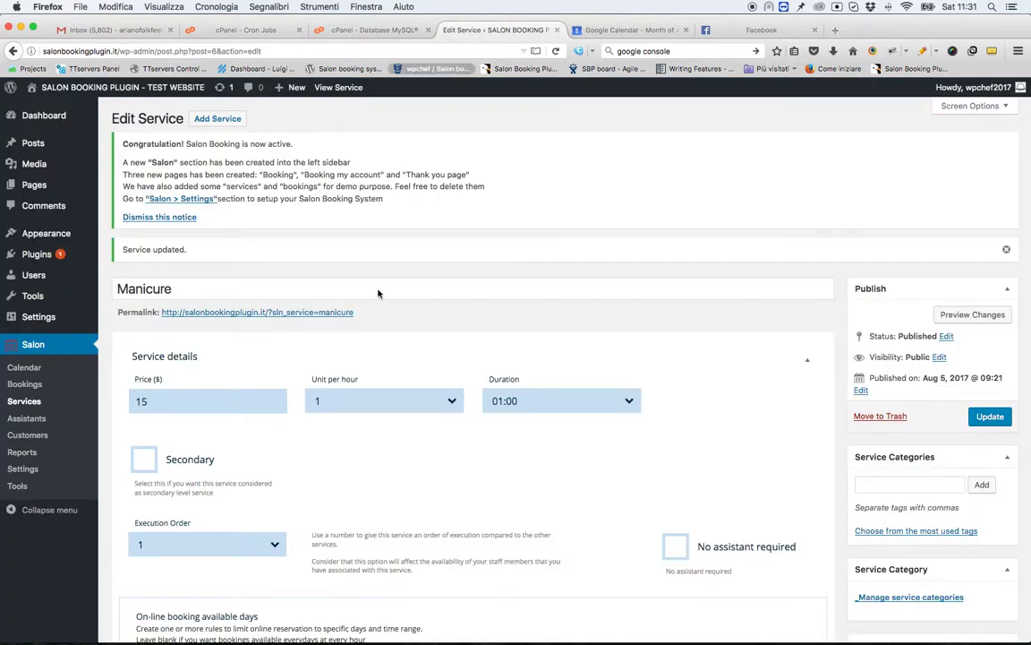
pyautogui.click(53, 468)
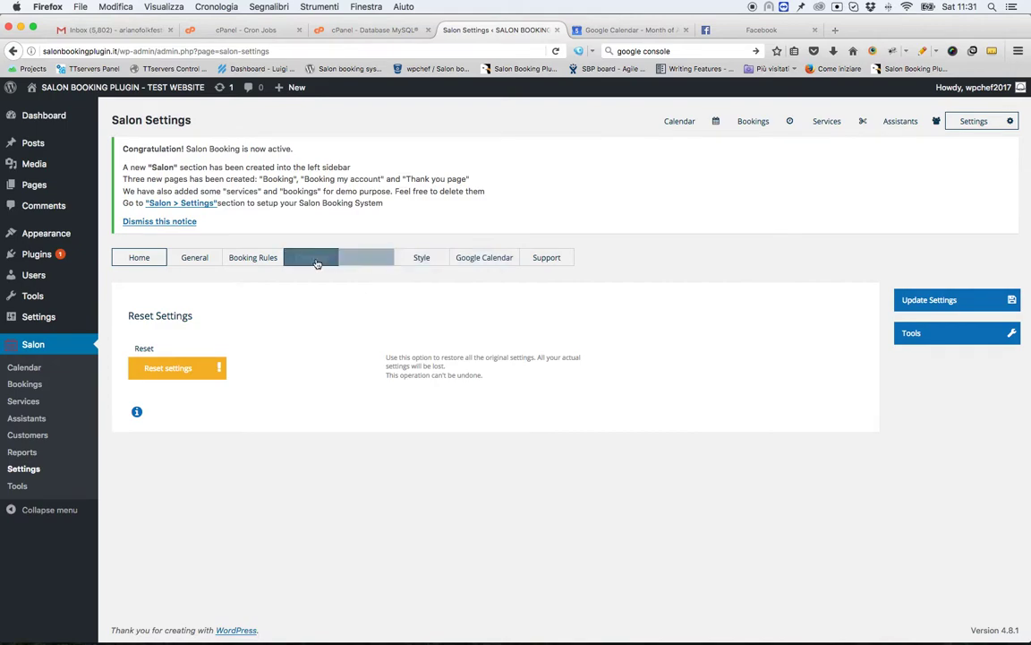
pyautogui.click(494, 261)
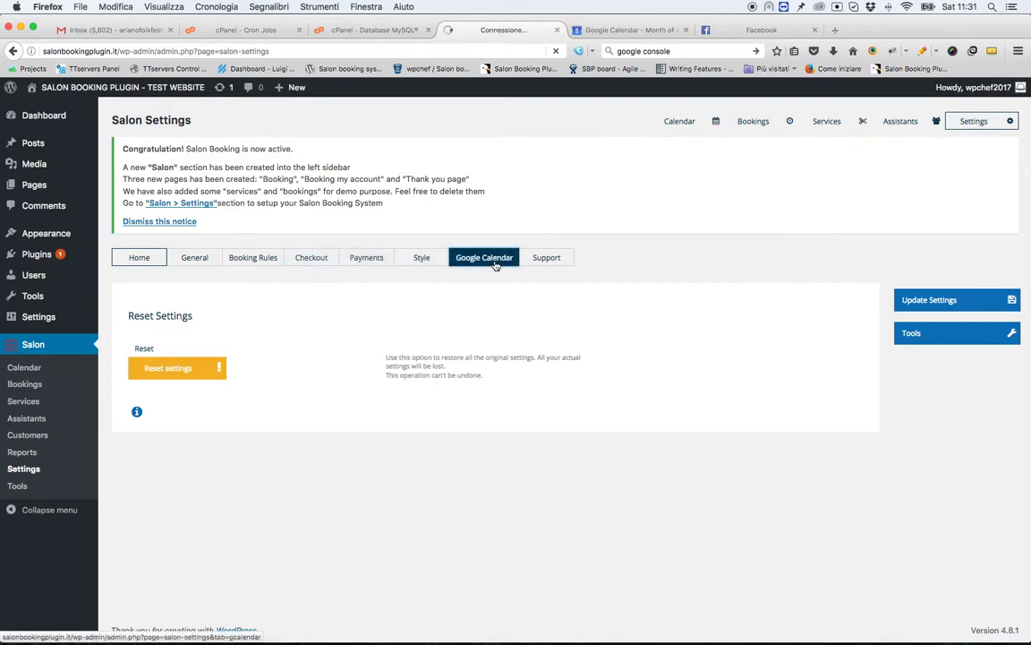
pyautogui.scroll(-2, 494, 269)
pyautogui.scroll(-1, 494, 274)
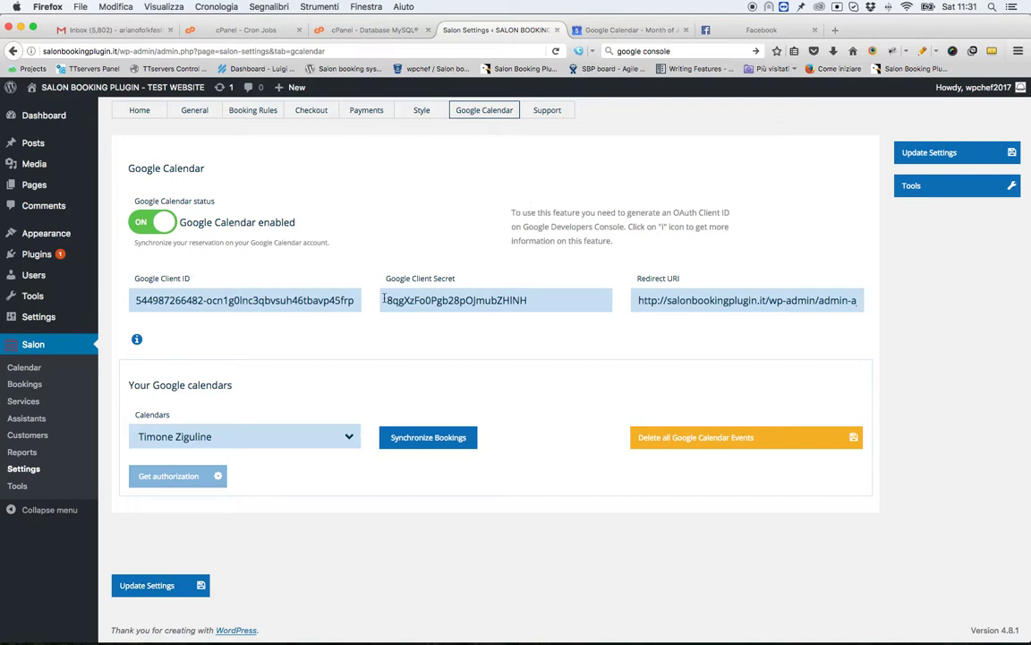
pyautogui.click(328, 375)
pyautogui.click(621, 33)
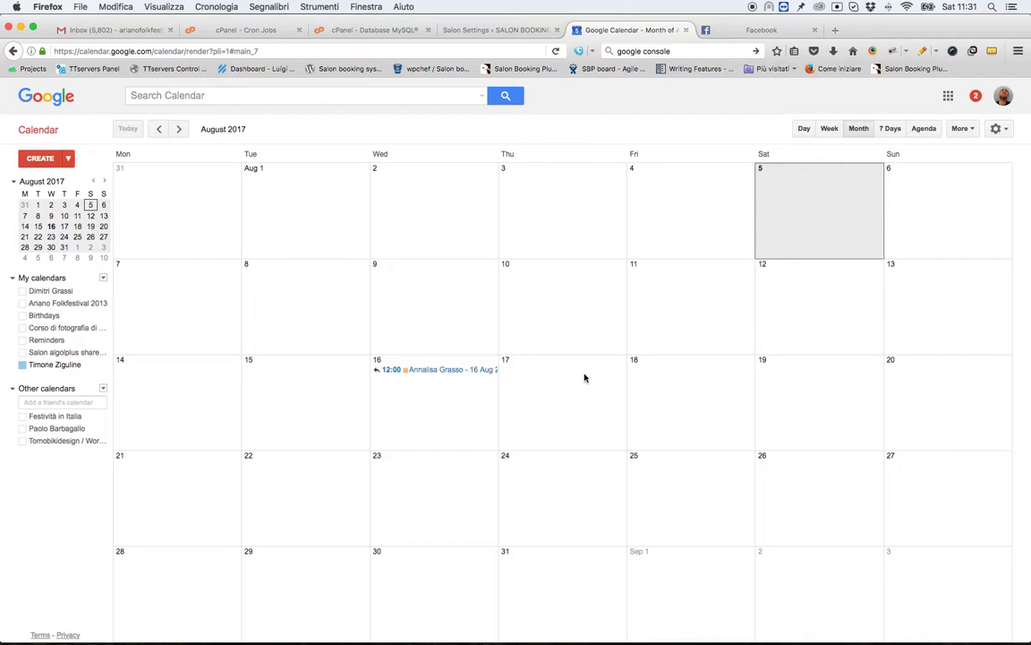
# Create a 9.00 Manicure event on Thursday 17 August with the customer's name and e-mail.
pyautogui.click(584, 378)
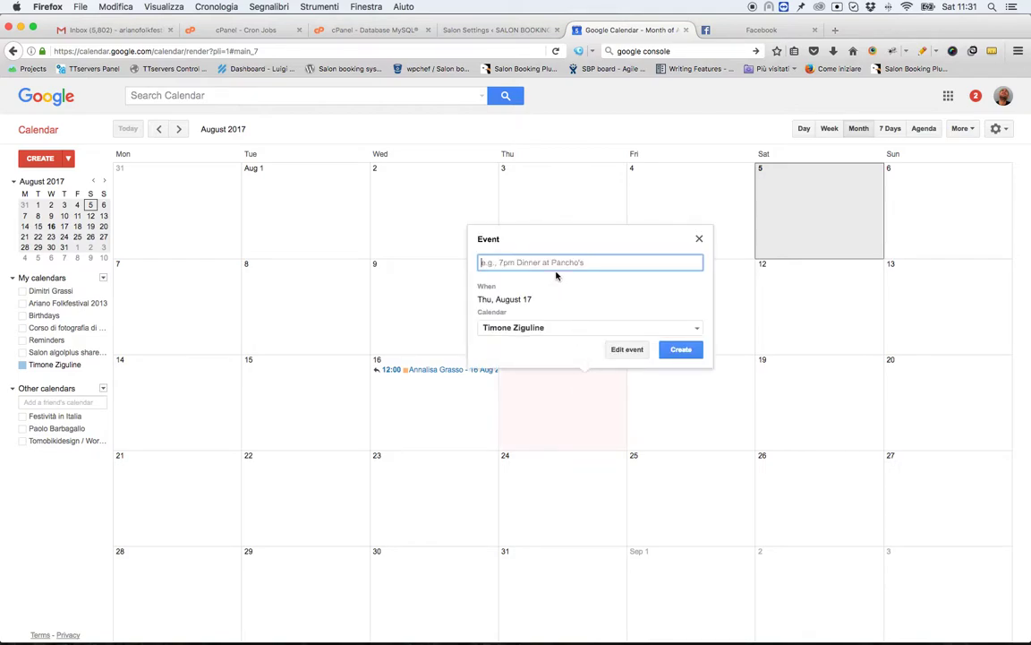
pyautogui.write('9.00, ')
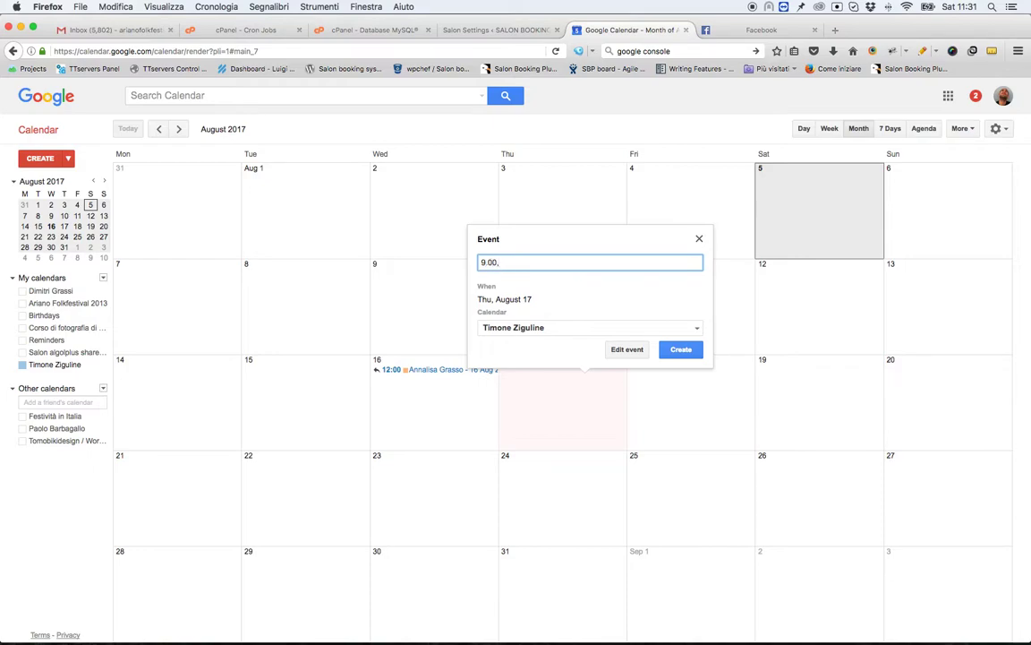
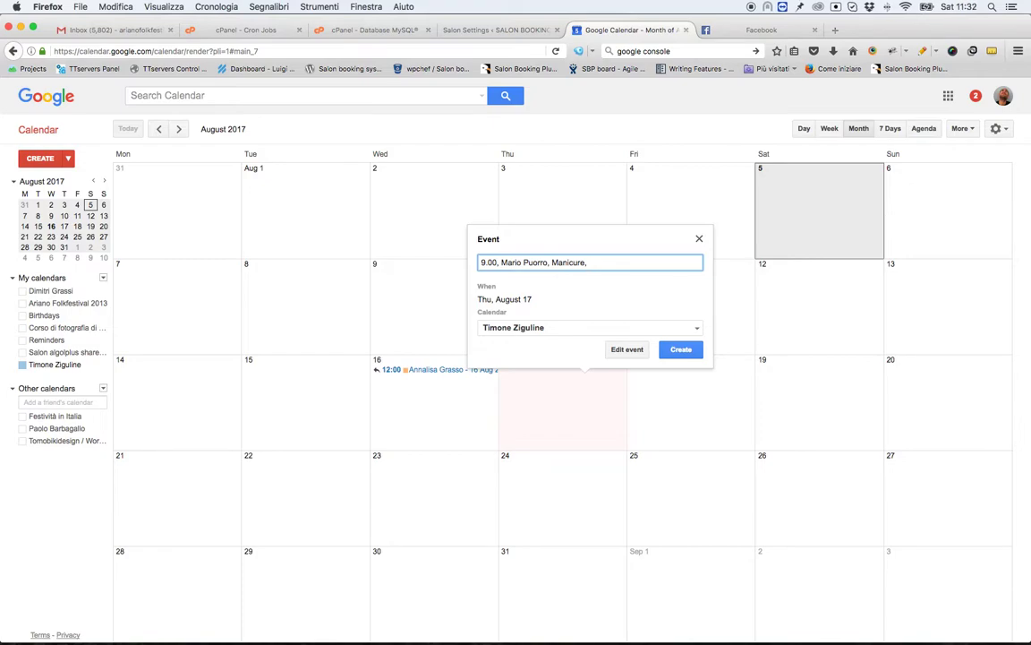
pyautogui.click(679, 350)
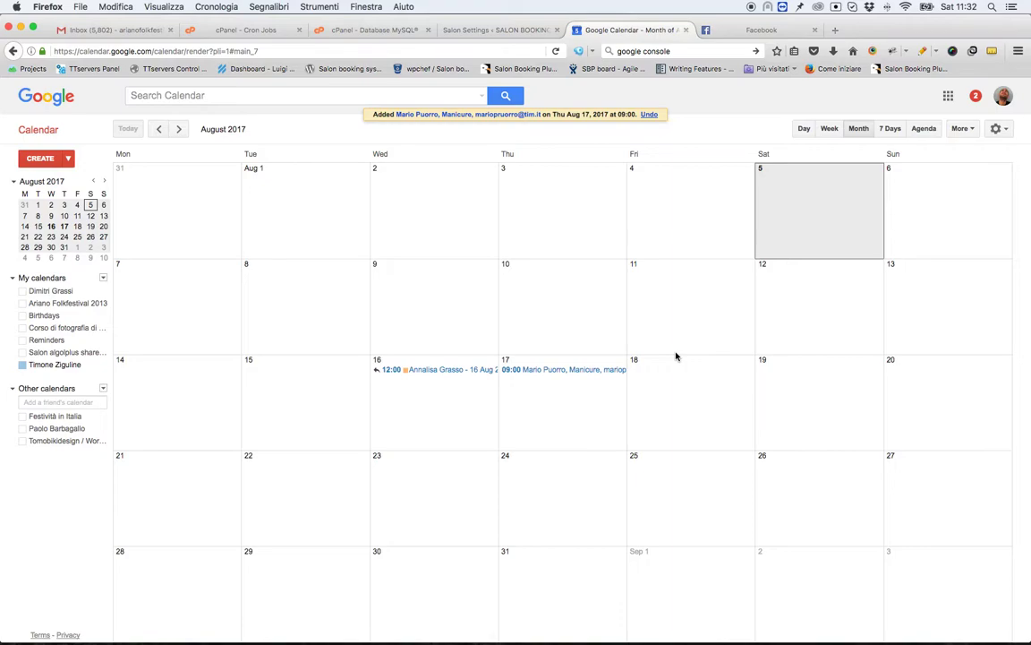
# Discard the empty drafts on 17 and 18 August so the synced booking title appears.
pyautogui.click(561, 419)
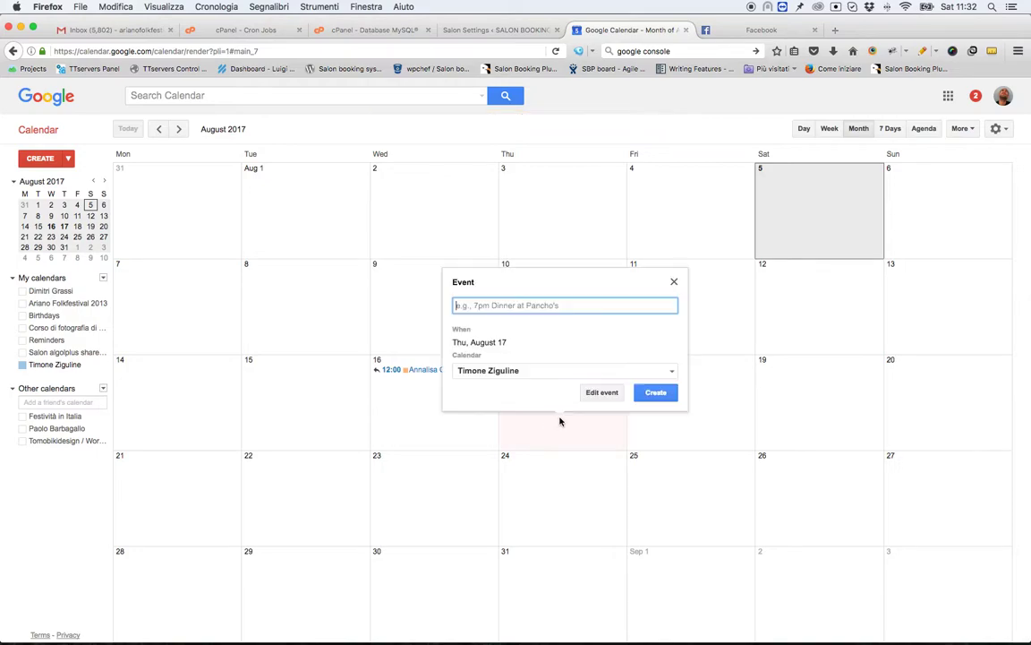
pyautogui.click(673, 430)
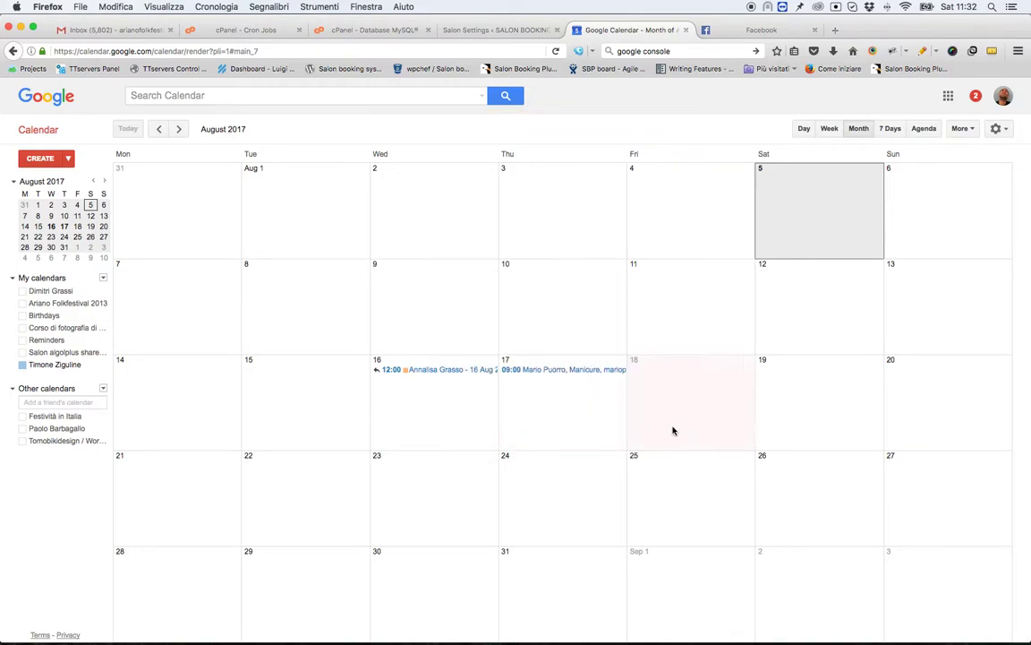
pyautogui.click(532, 408)
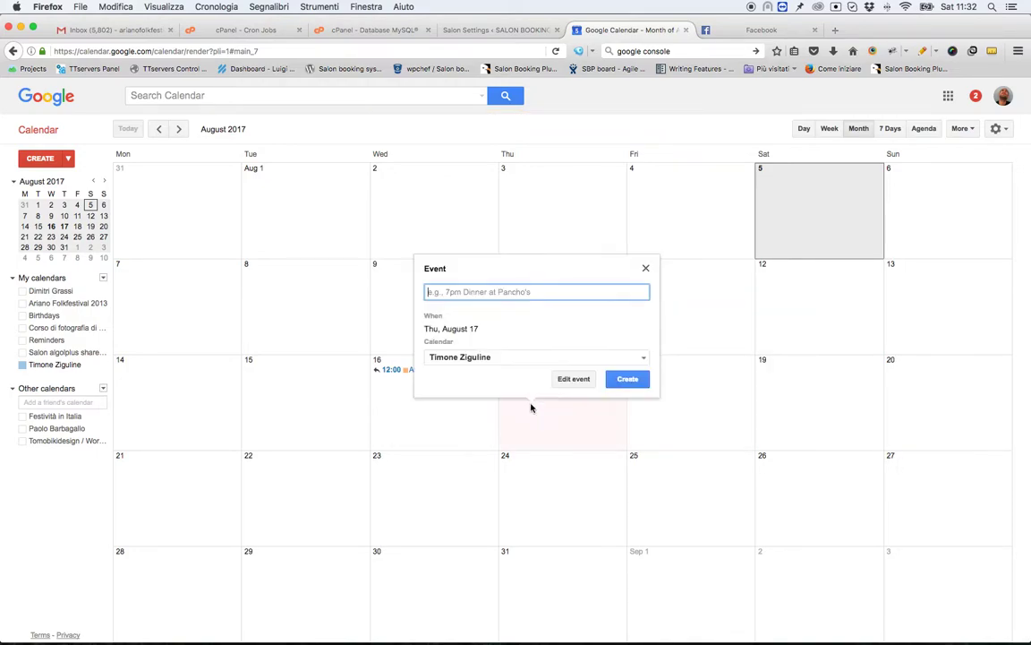
pyautogui.click(646, 267)
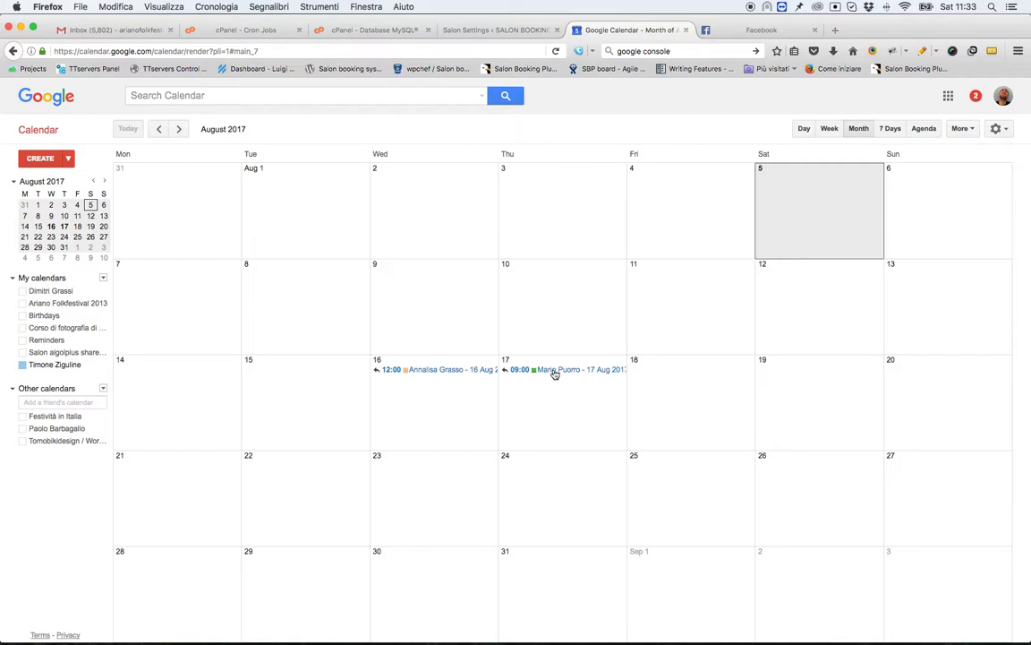
pyautogui.click(554, 374)
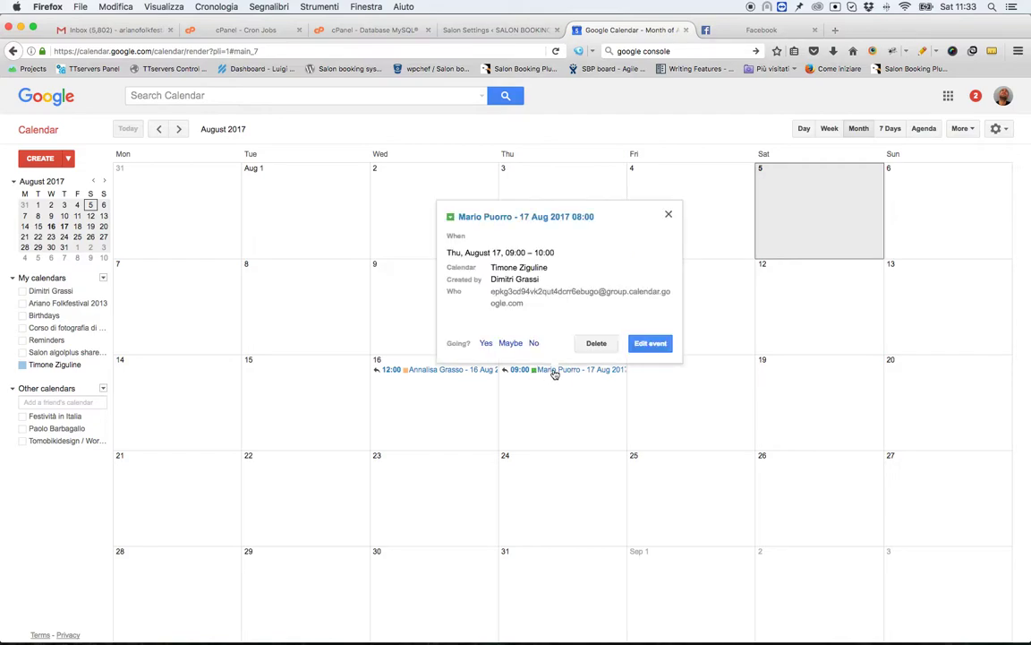
pyautogui.click(641, 344)
pyautogui.scroll(-2, 259, 378)
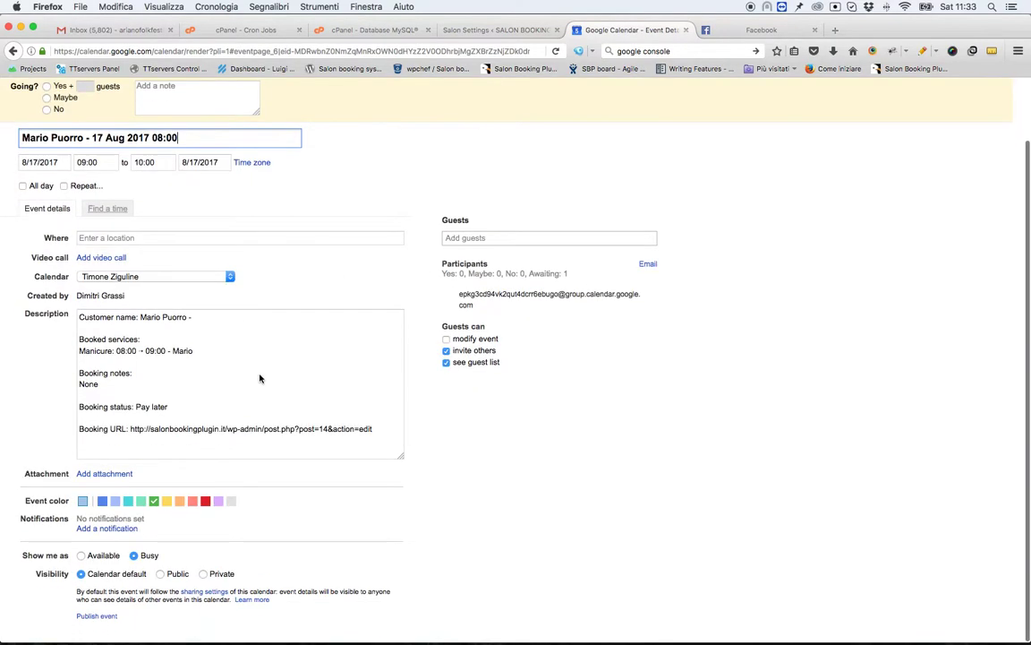
pyautogui.click(260, 378)
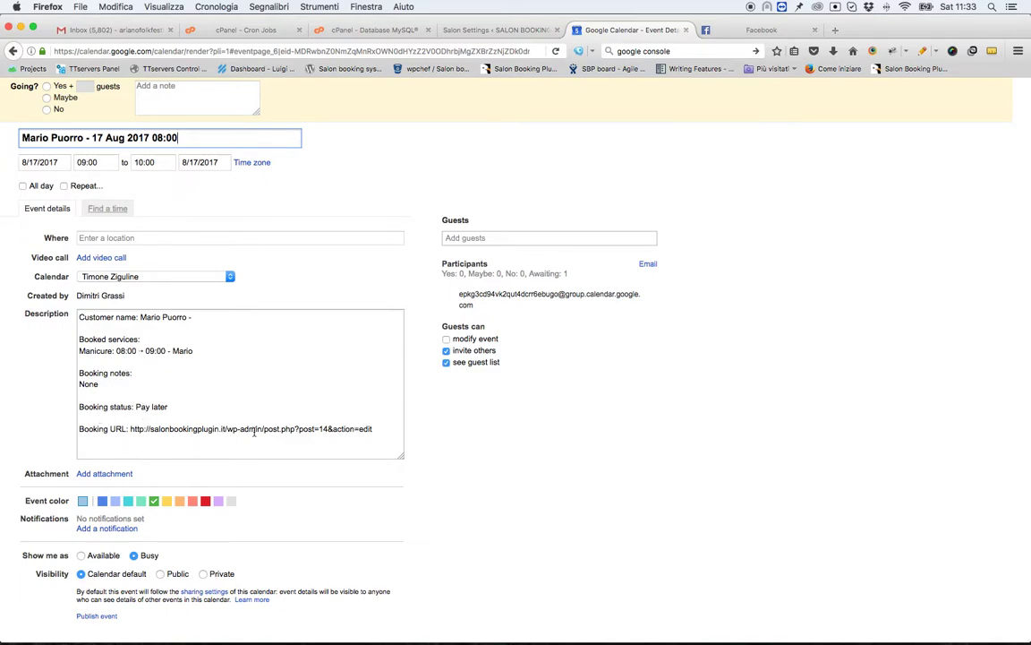
pyautogui.scroll(2, 237, 323)
pyautogui.click(34, 128)
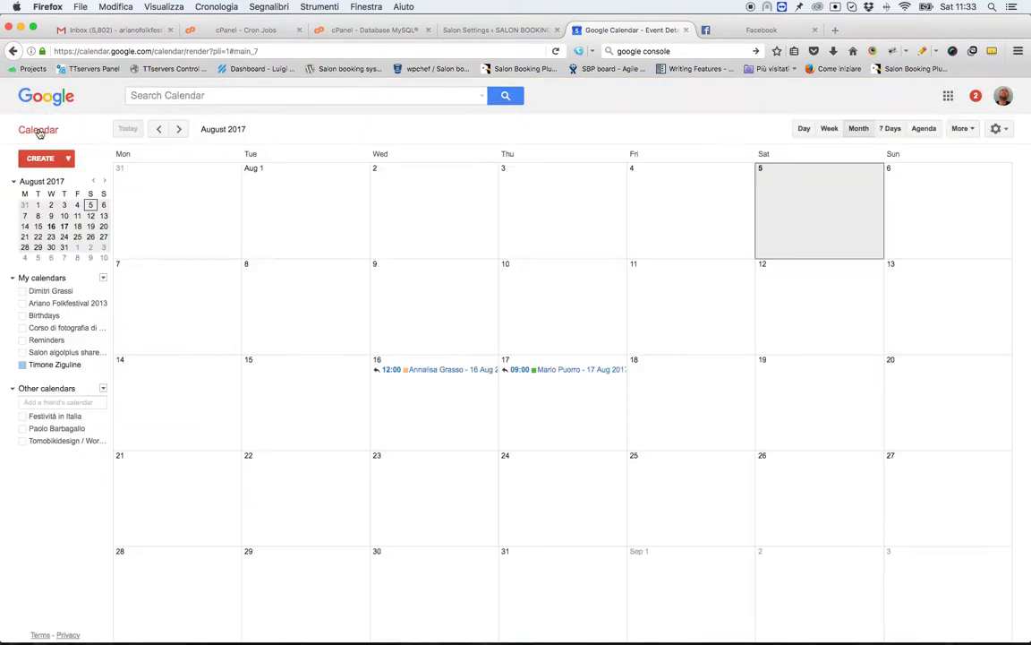
# Check the synced booking under Salon Bookings and the new customer under Customers, then open Calendar.
pyautogui.click(443, 29)
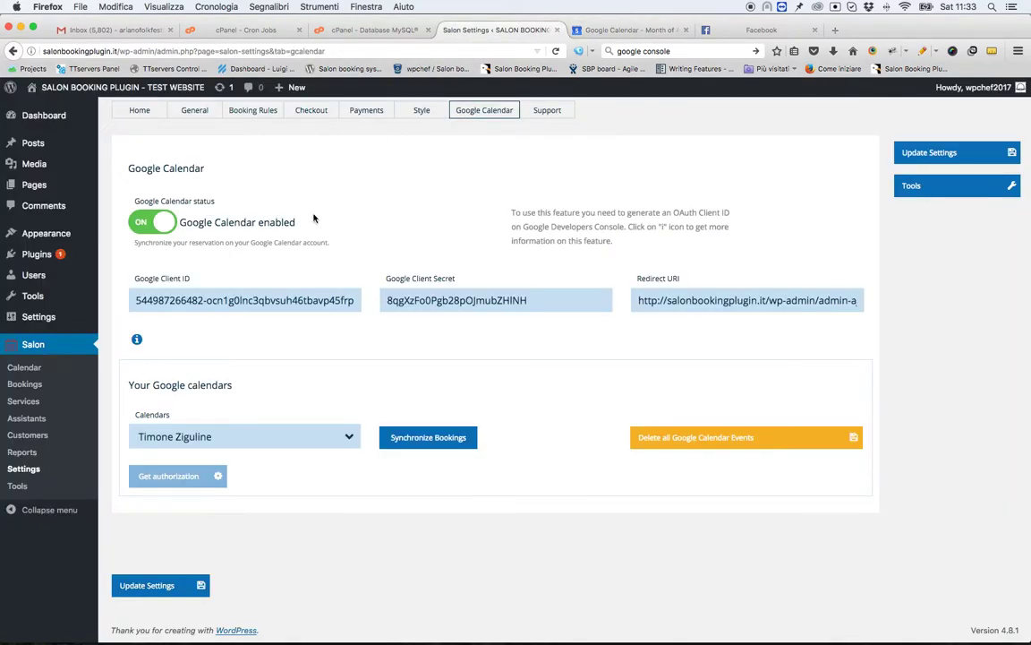
pyautogui.click(40, 383)
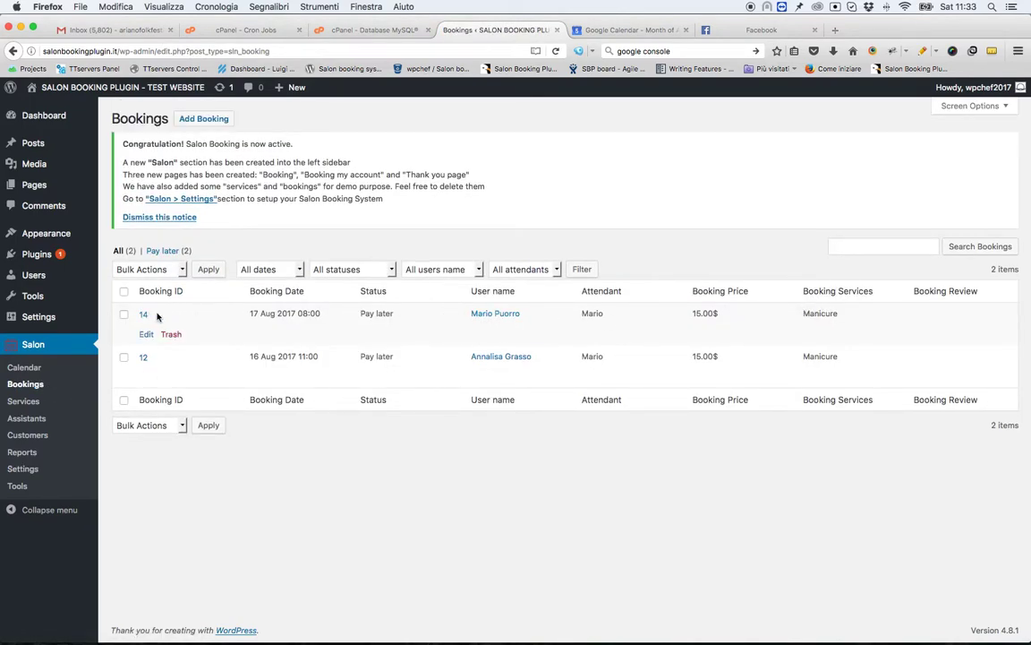
pyautogui.click(27, 437)
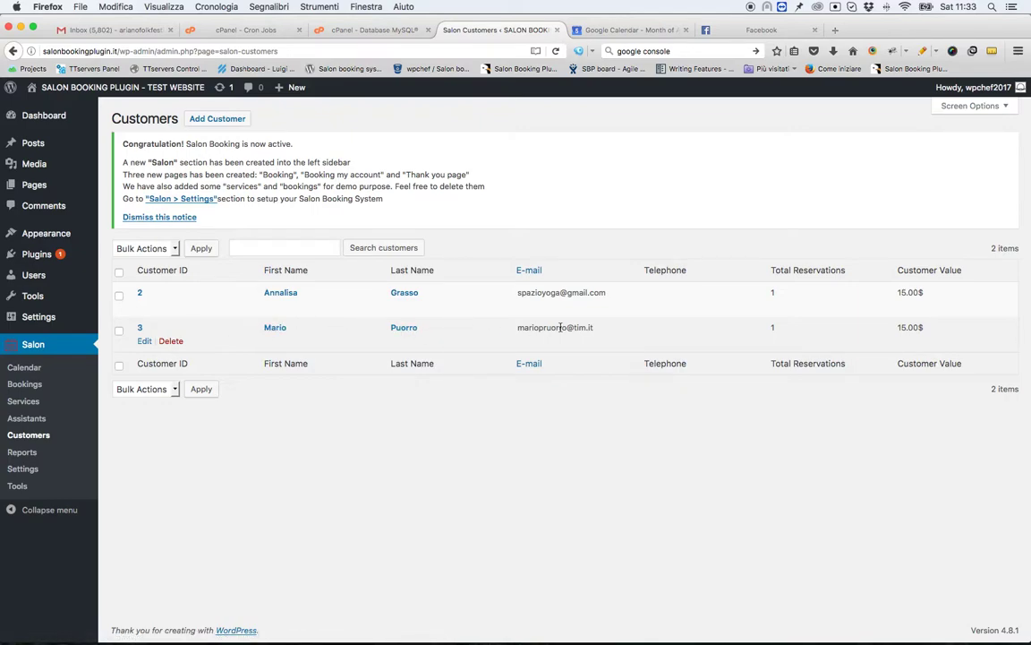
pyautogui.click(43, 371)
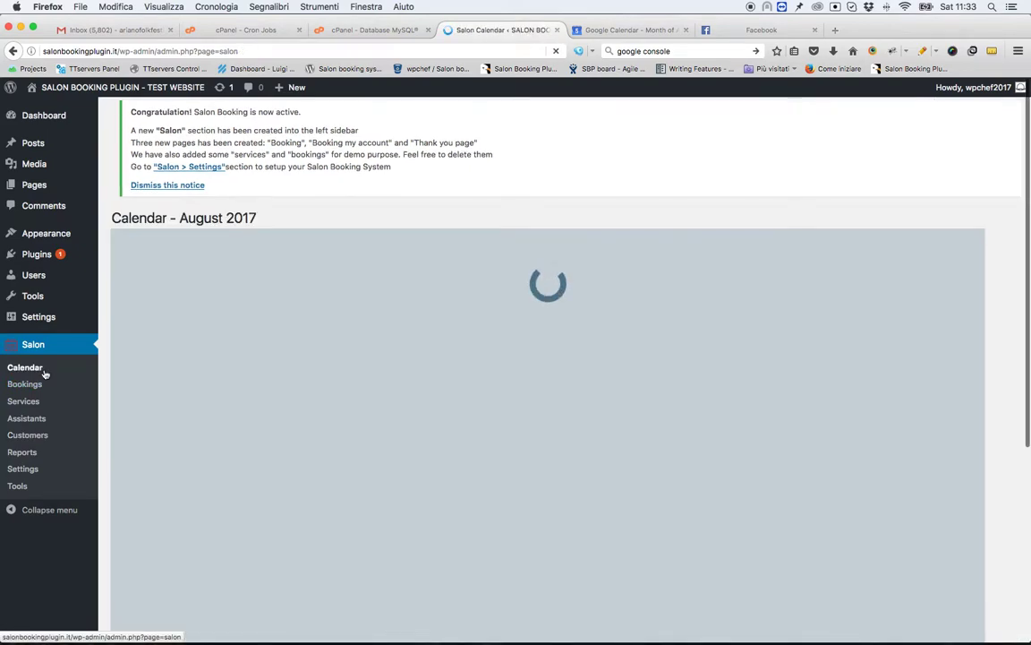
# Expand Thursday 17 August and switch to its day view showing the 08:00–09:00 Manicure.
pyautogui.scroll(-3, 253, 375)
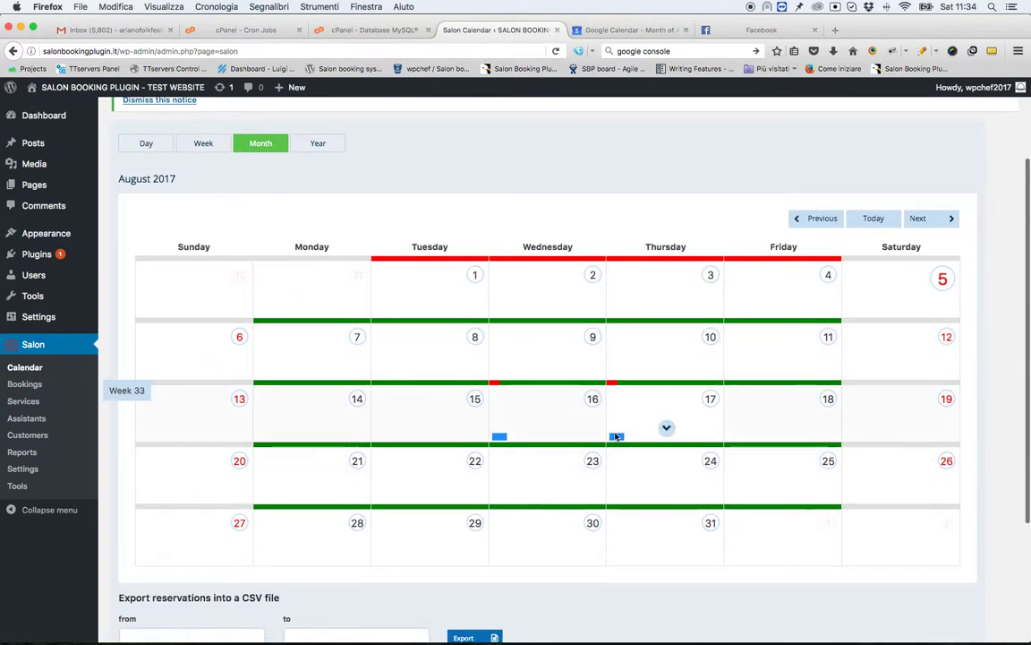
pyautogui.click(667, 429)
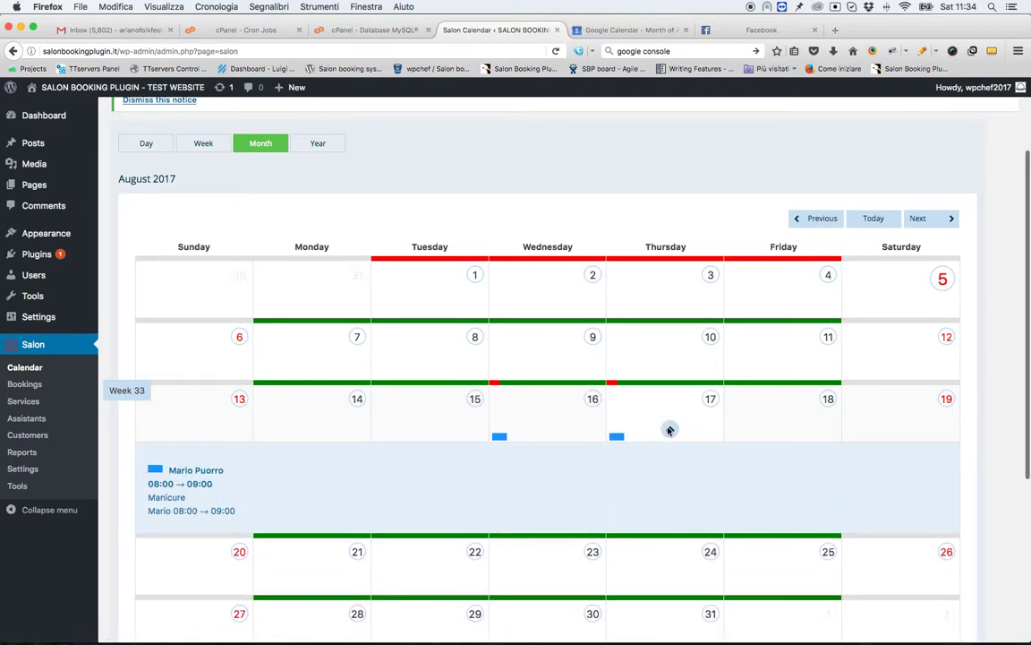
pyautogui.click(712, 399)
pyautogui.scroll(-5, 444, 417)
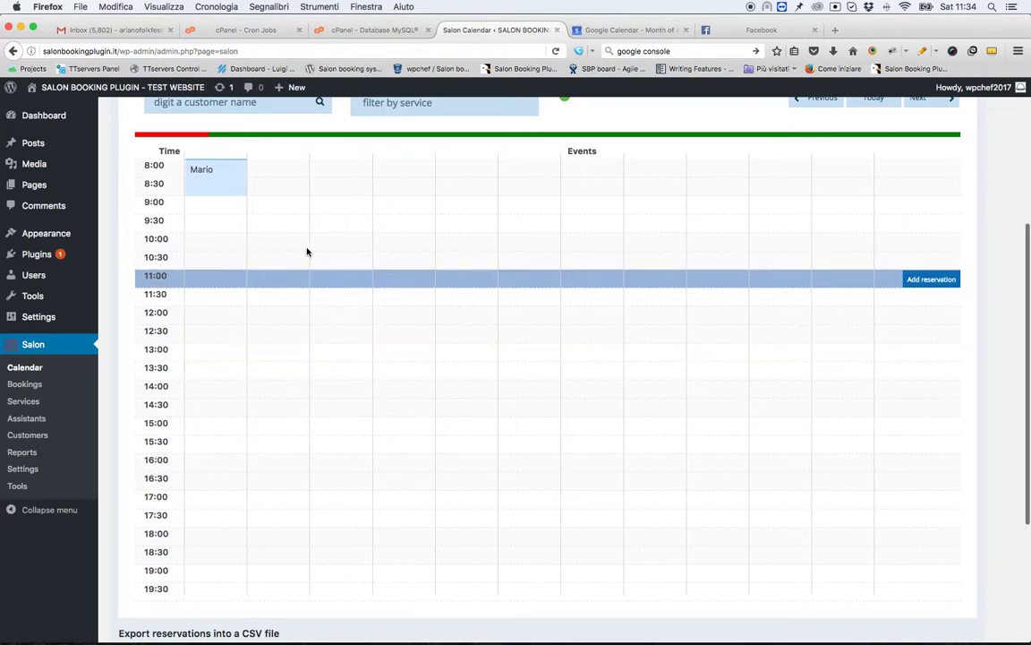
pyautogui.scroll(1, 210, 183)
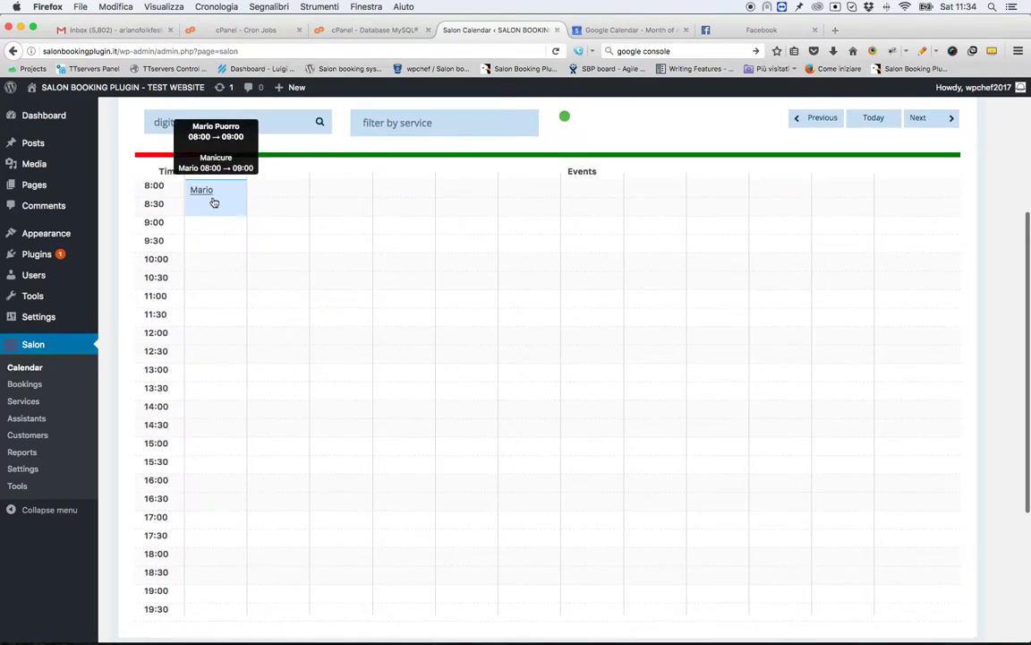
pyautogui.scroll(3, 466, 262)
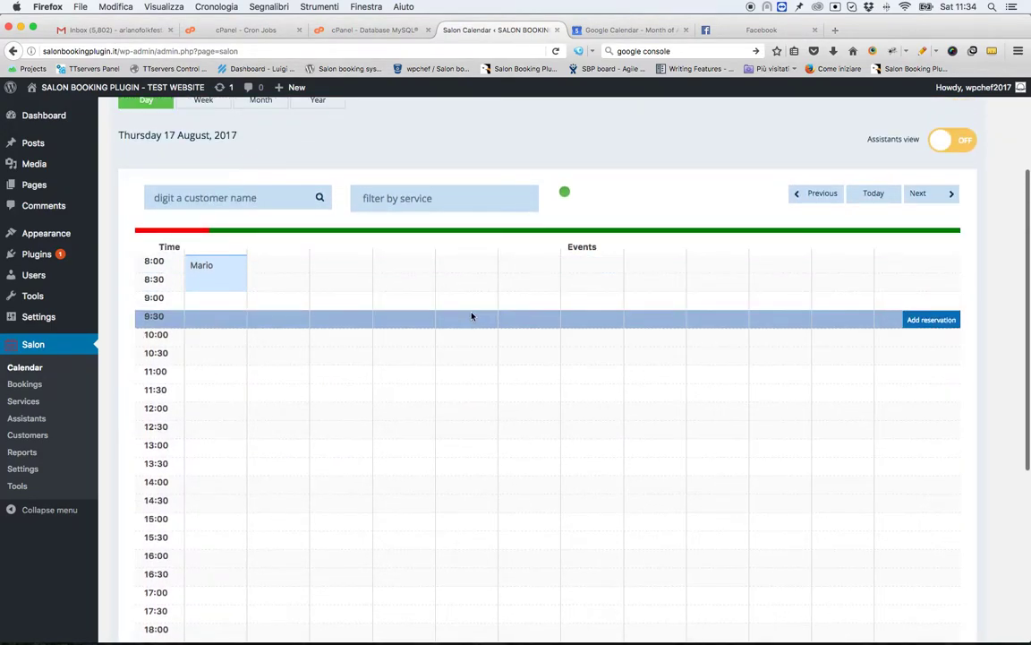